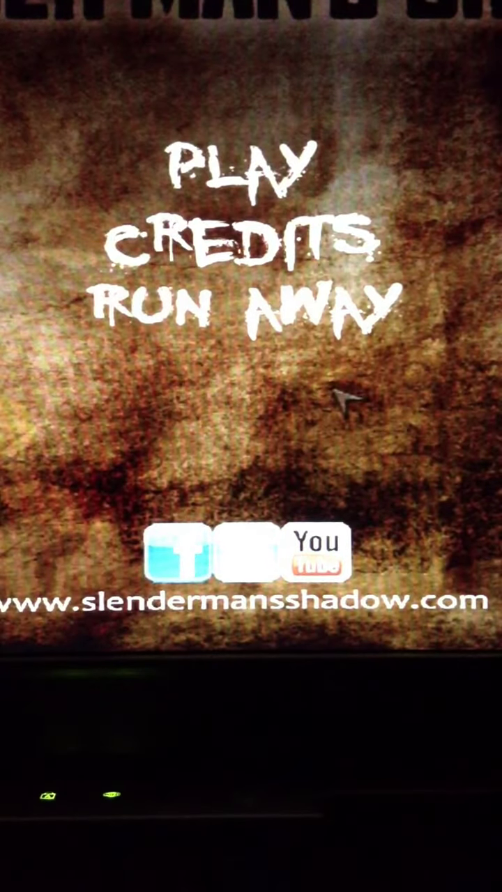
click(336, 173)
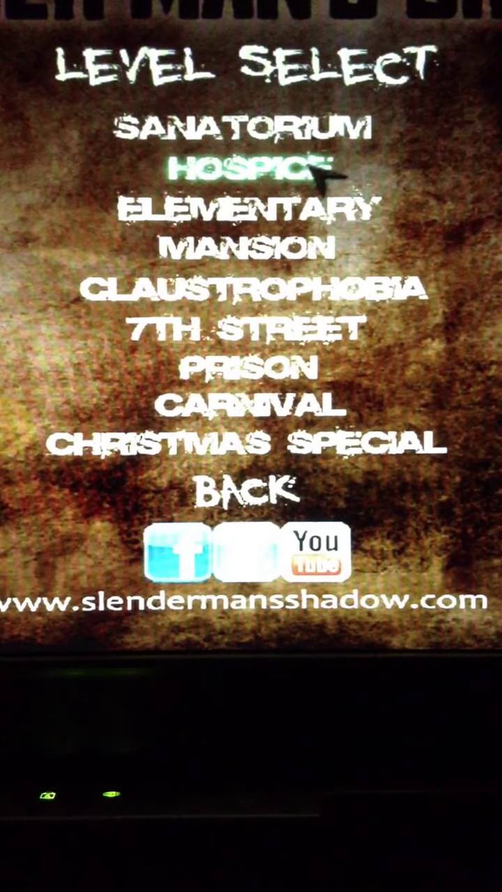